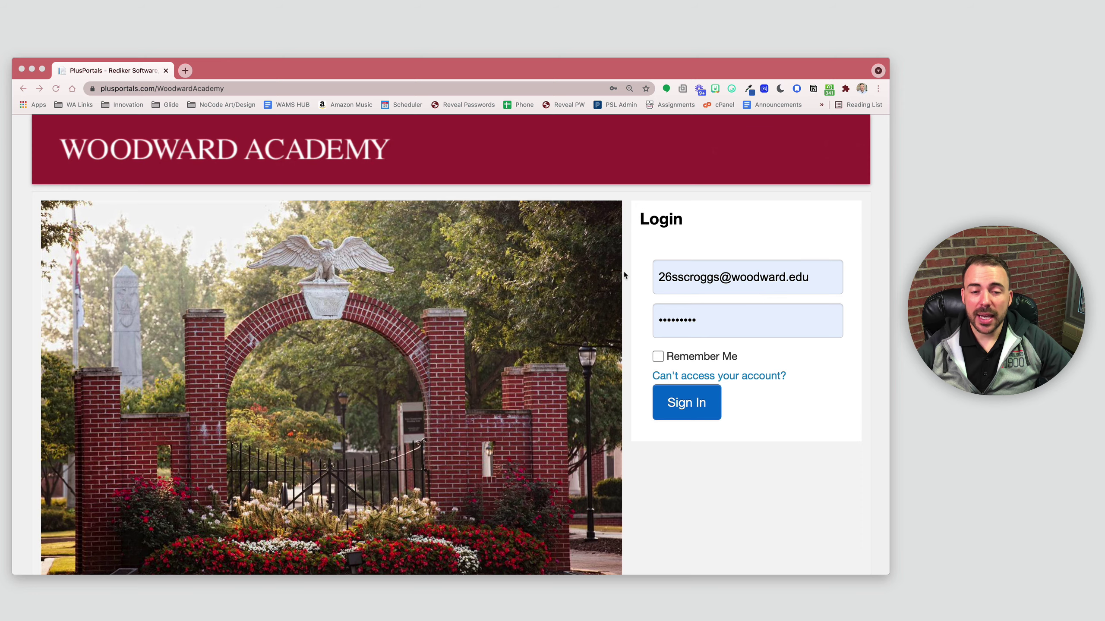
Sign in and go to Course Requests, confirming the 08th Grade Course Request is Not Started.
click(686, 410)
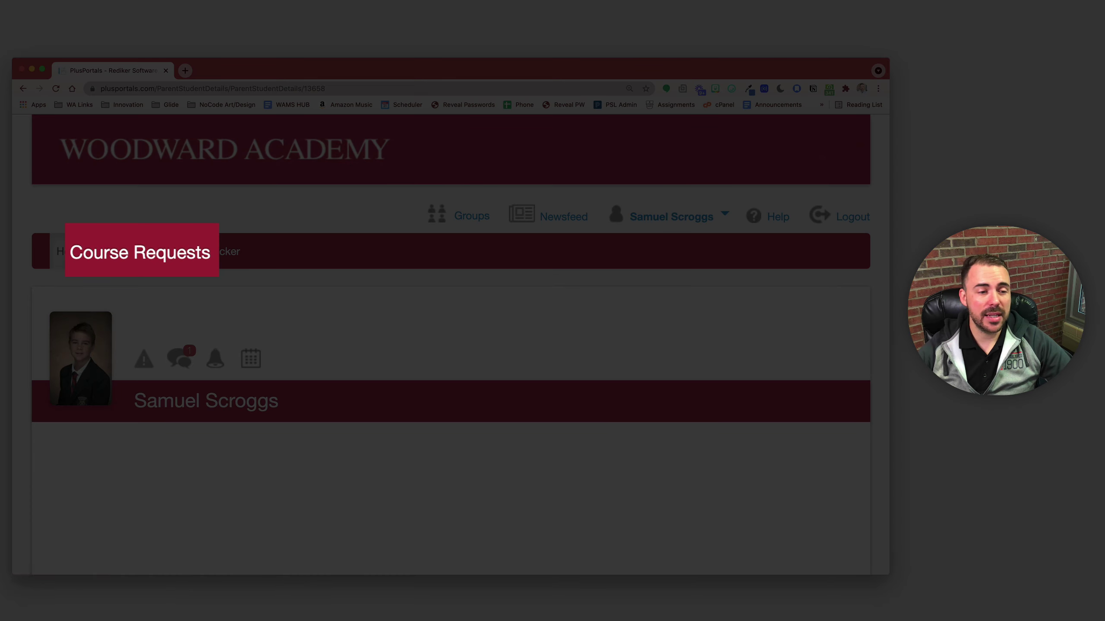
click(155, 258)
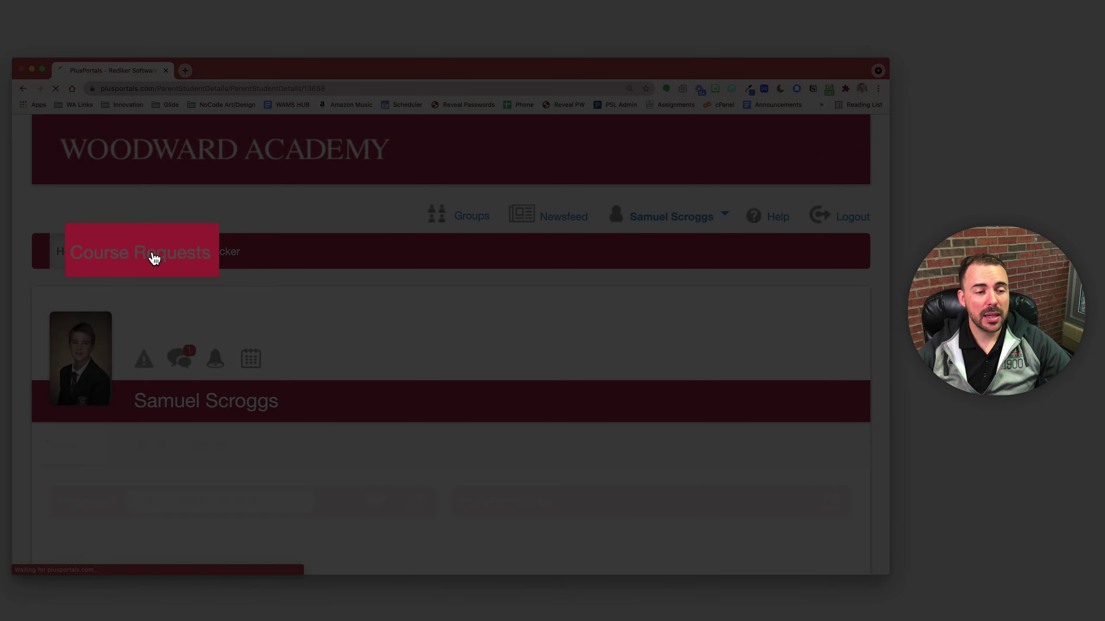
scroll(242, 384, down, 3)
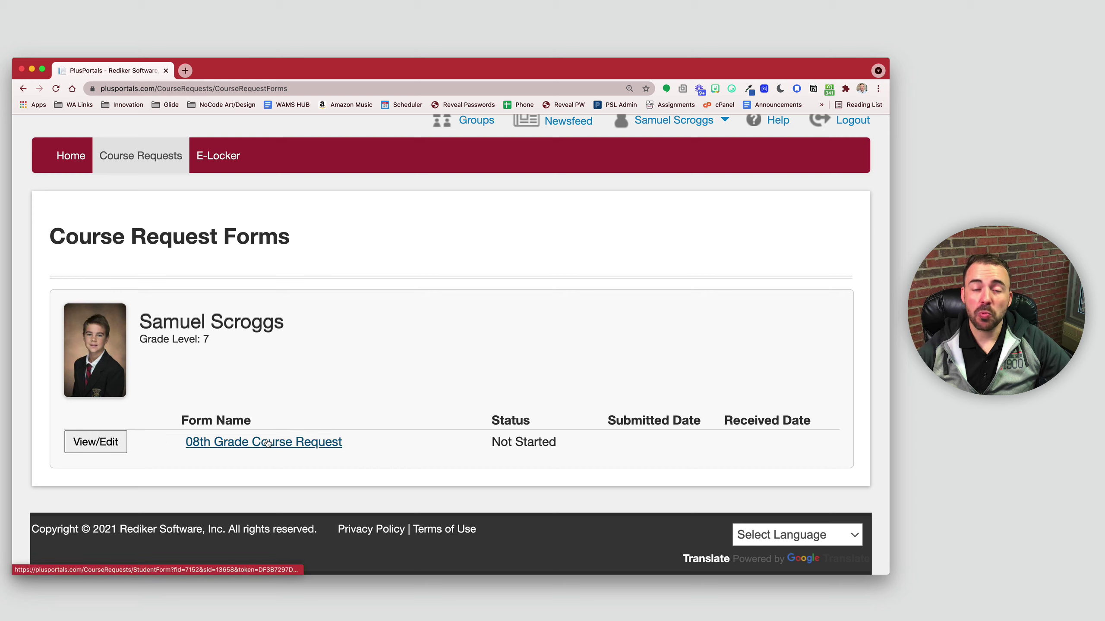
drag(483, 445, 615, 454)
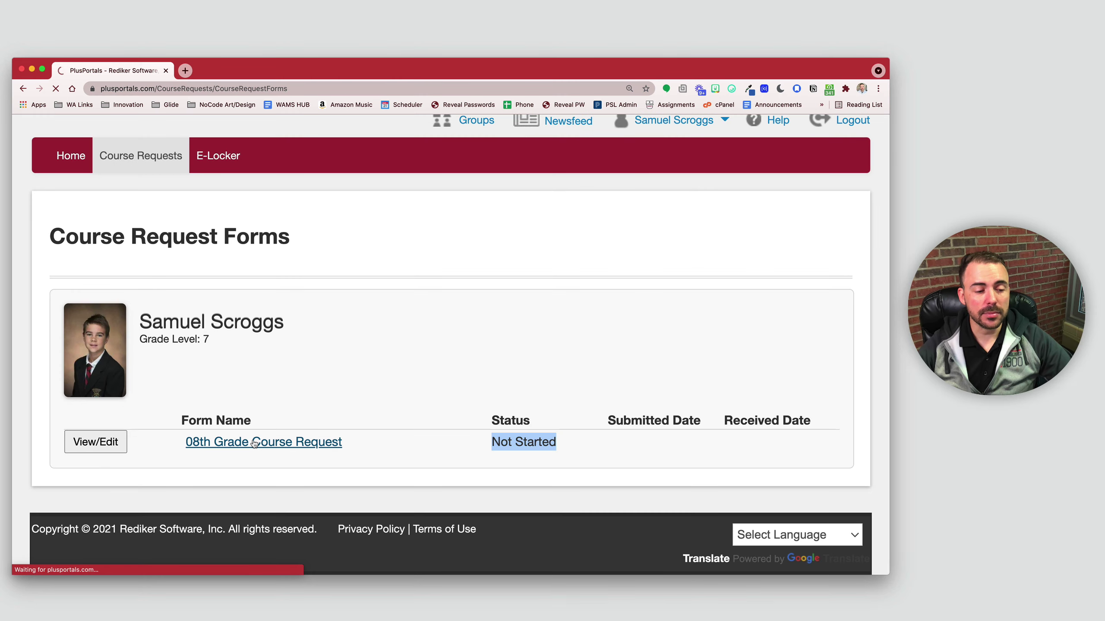
Open the 08th Grade Course Request form and look over its English, Math, Science and Social Studies sections.
click(267, 444)
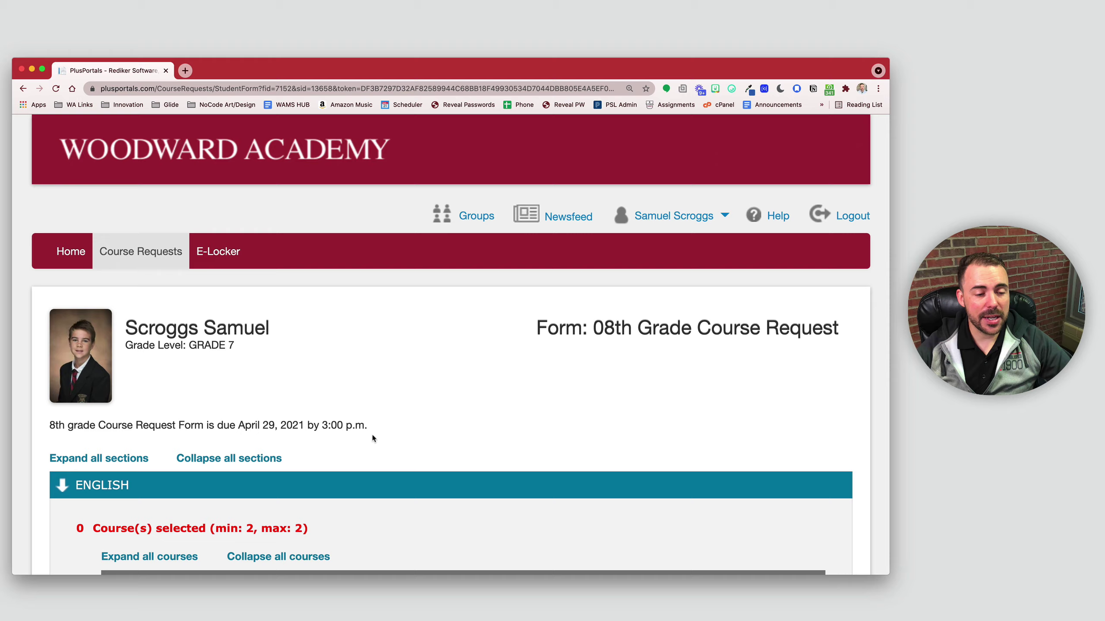
scroll(372, 437, down, 5)
scroll(372, 437, down, 2)
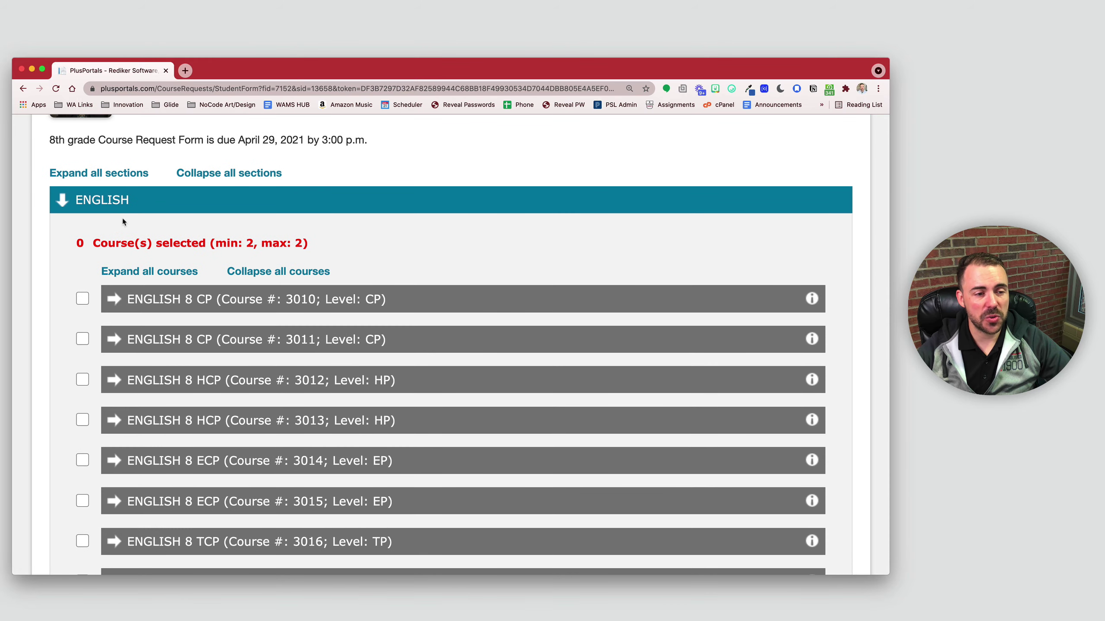
scroll(304, 365, down, 3)
scroll(303, 364, up, 1)
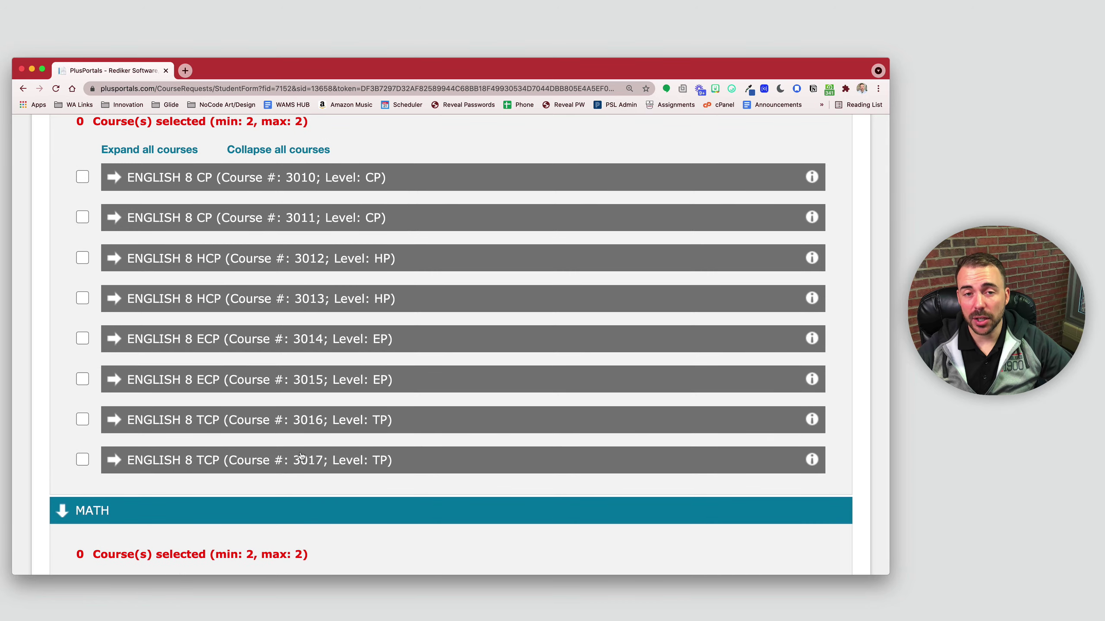
scroll(299, 455, down, 10)
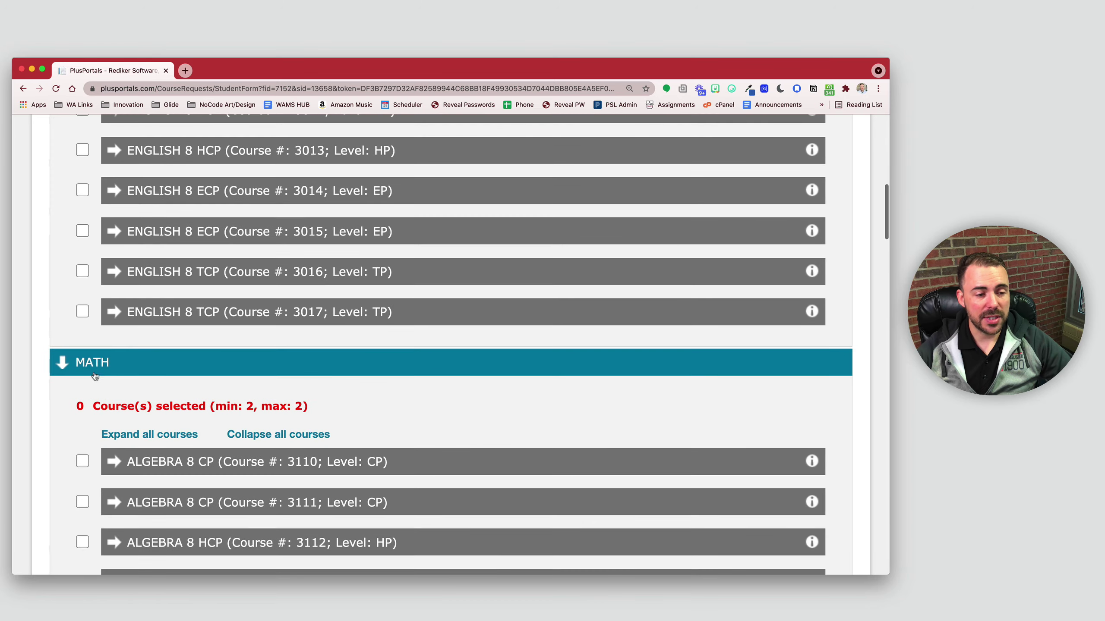
scroll(242, 430, down, 12)
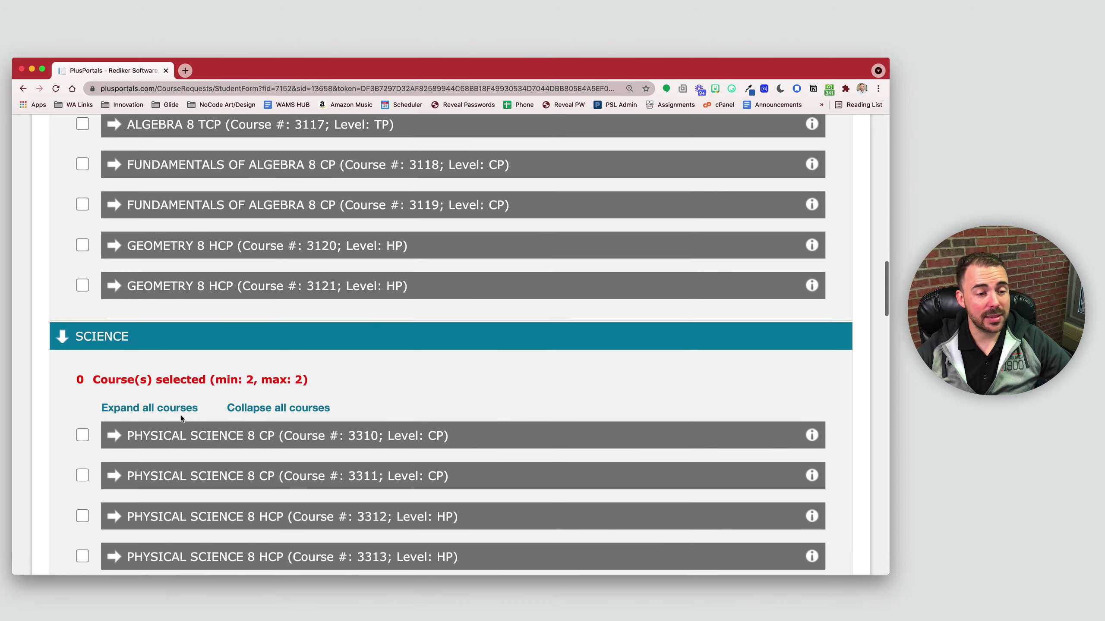
scroll(182, 440, down, 12)
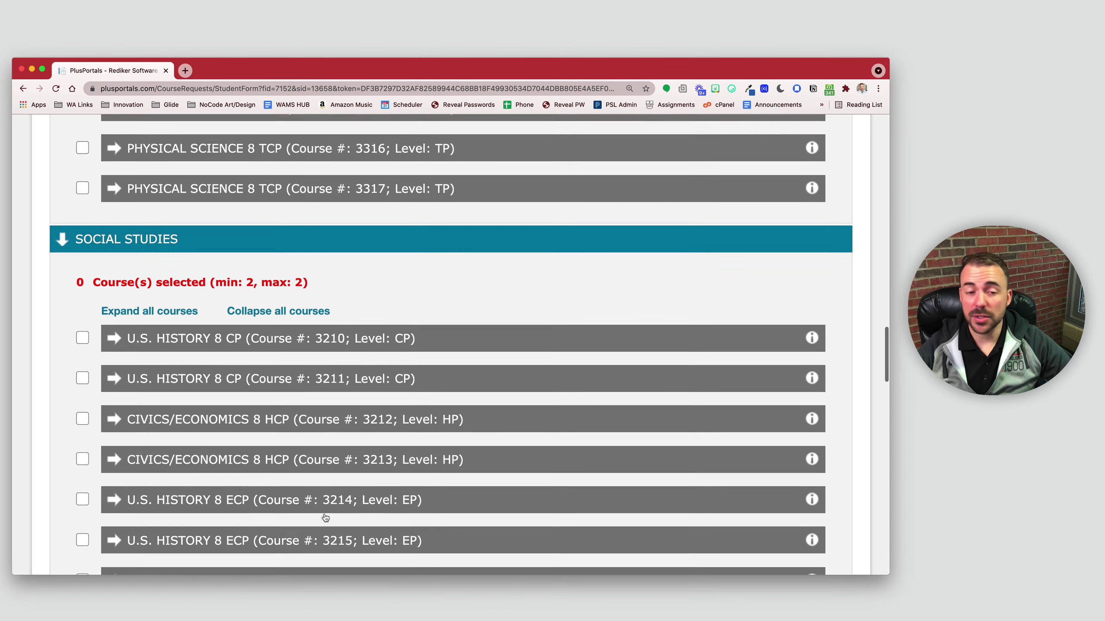
scroll(339, 488, up, 20)
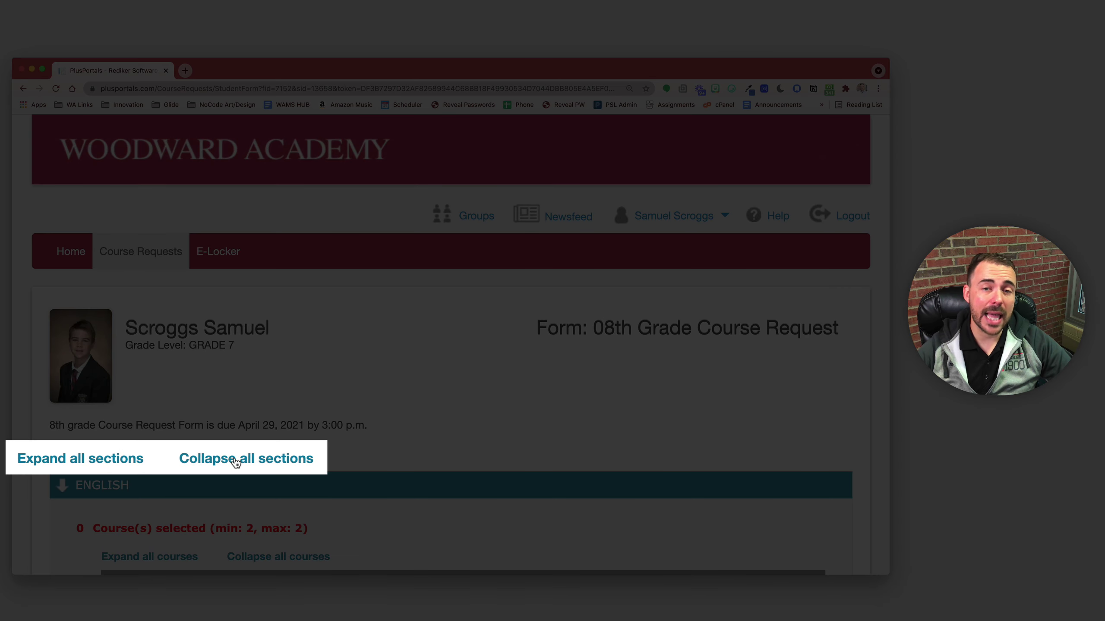
Collapse all form sections, leaving six headers including World Language/Literature and Physical Education/Dance.
scroll(382, 460, down, 3)
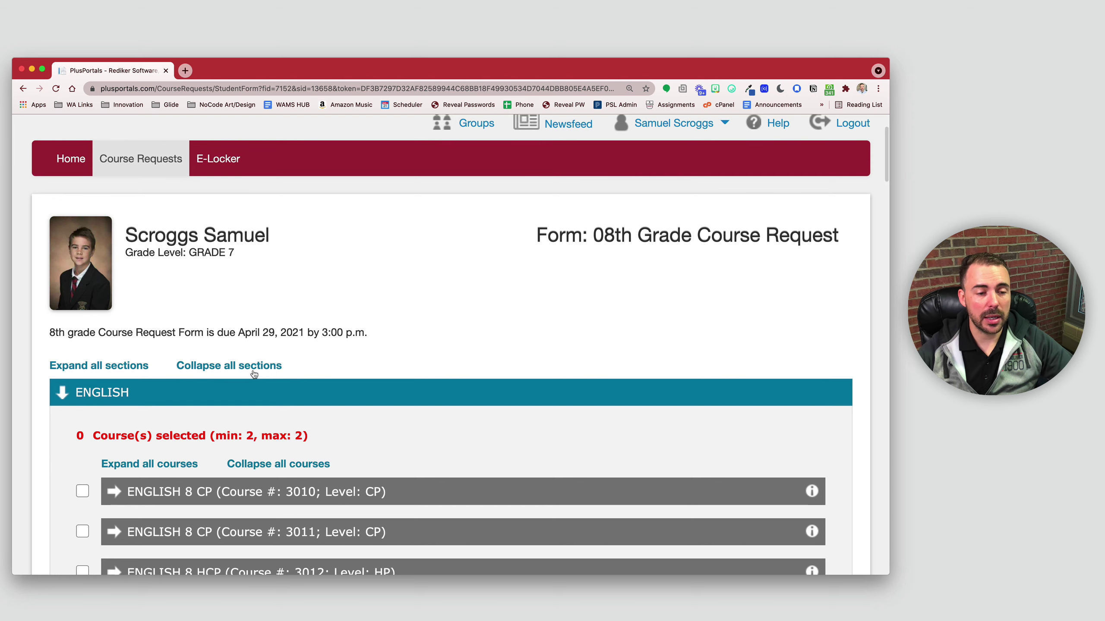
click(249, 368)
scroll(461, 457, down, 3)
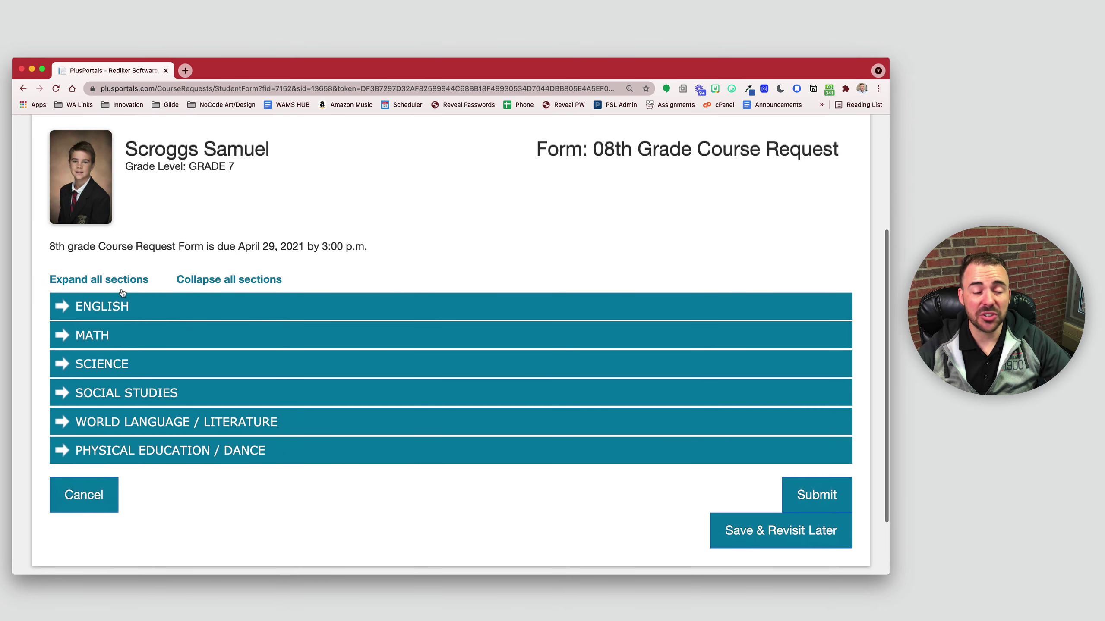
scroll(51, 475, down, 1)
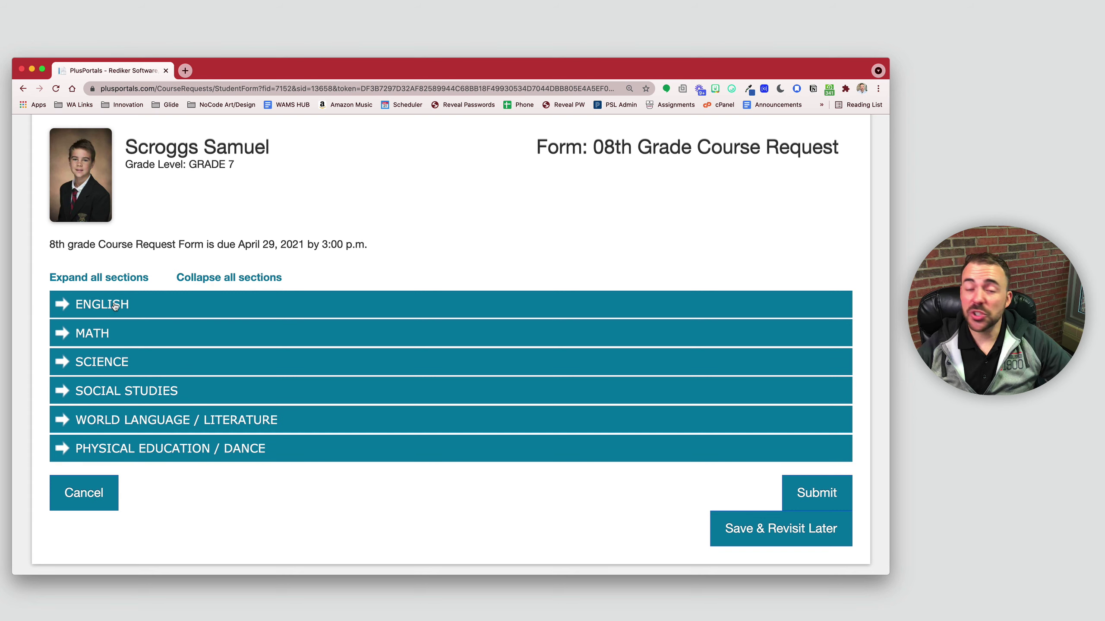
Expand English and review its eight English 8 courses and the exactly-two-selections rule.
click(82, 306)
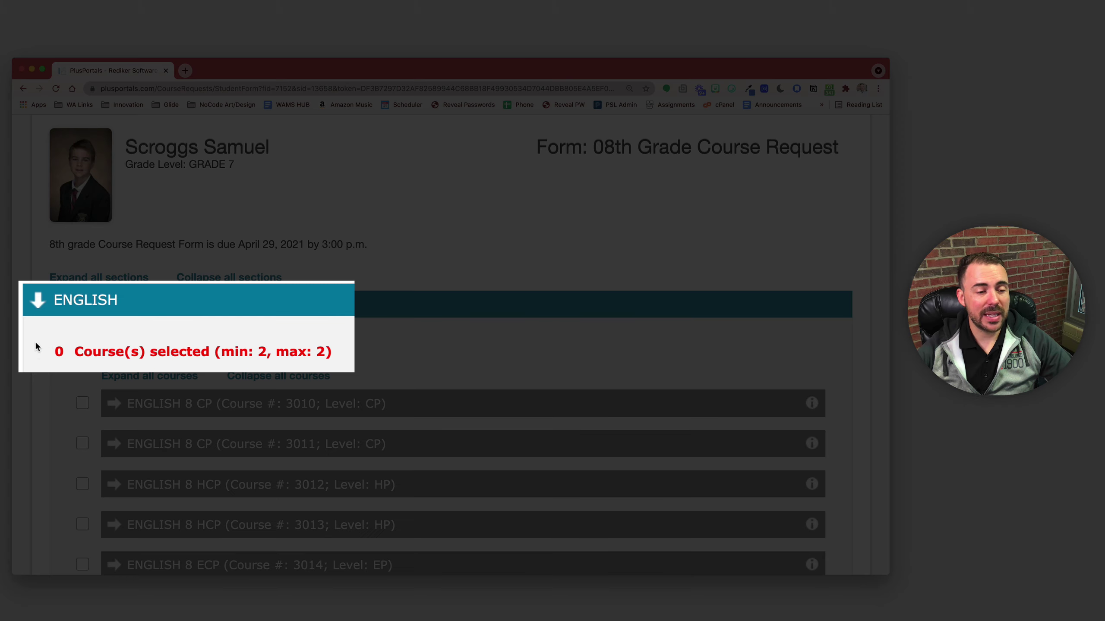
drag(34, 351, 350, 352)
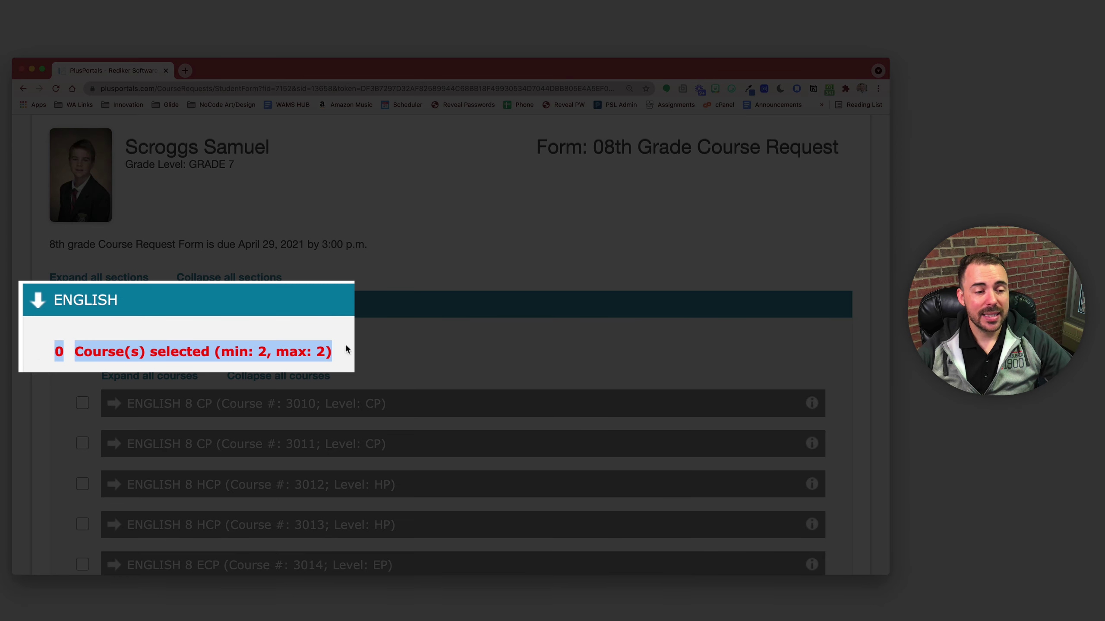
click(251, 354)
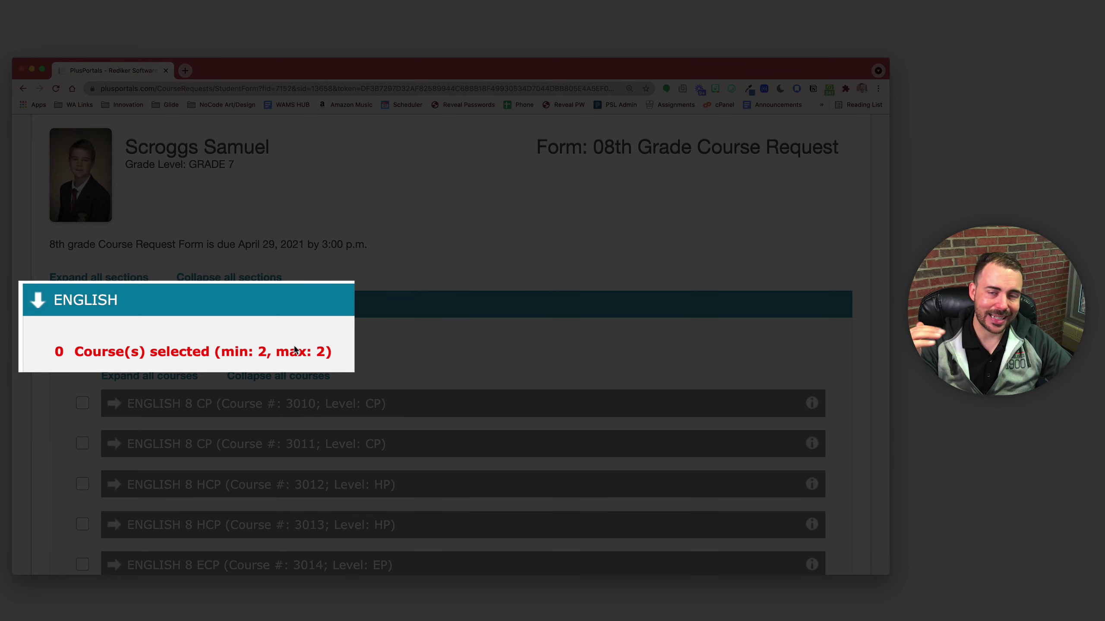
scroll(287, 352, down, 4)
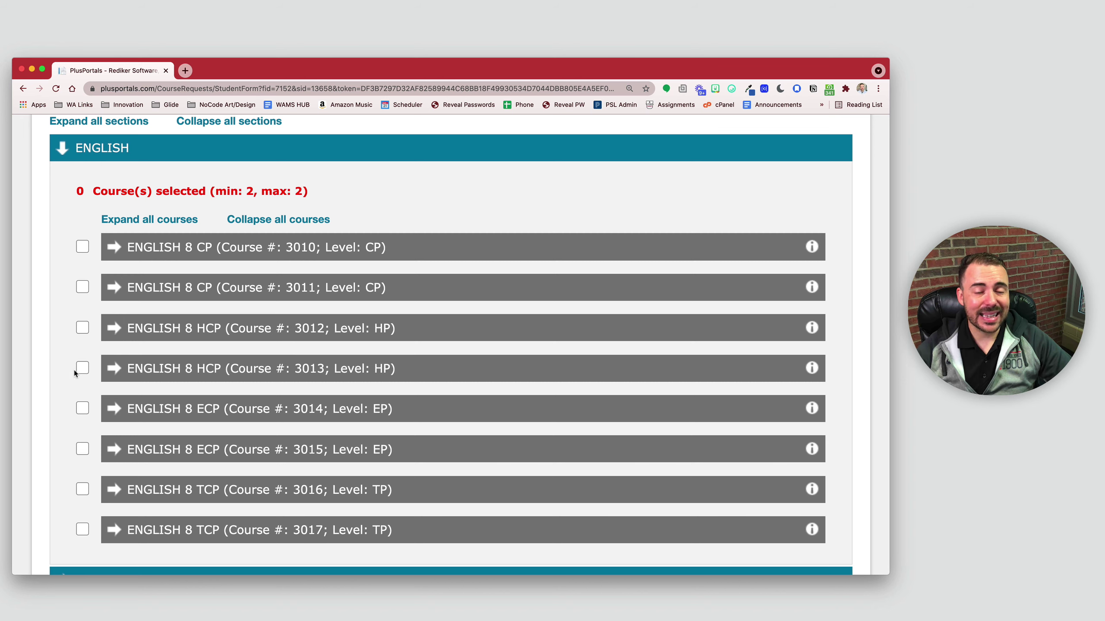
Check ENGLISH 8 HCP courses 3012 and 3013.
click(82, 329)
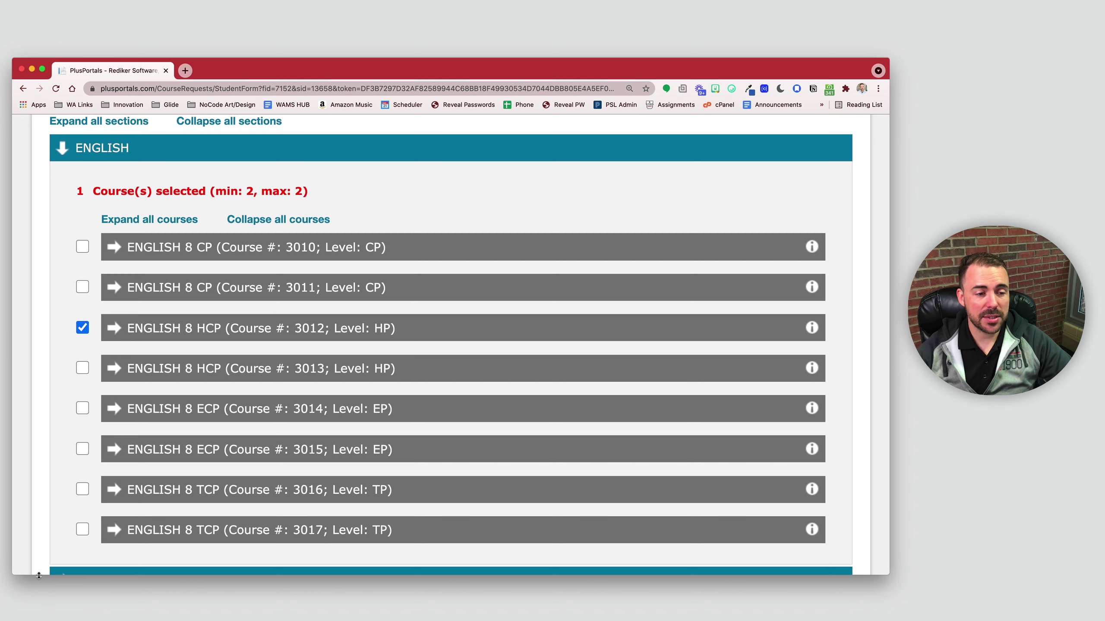
click(82, 368)
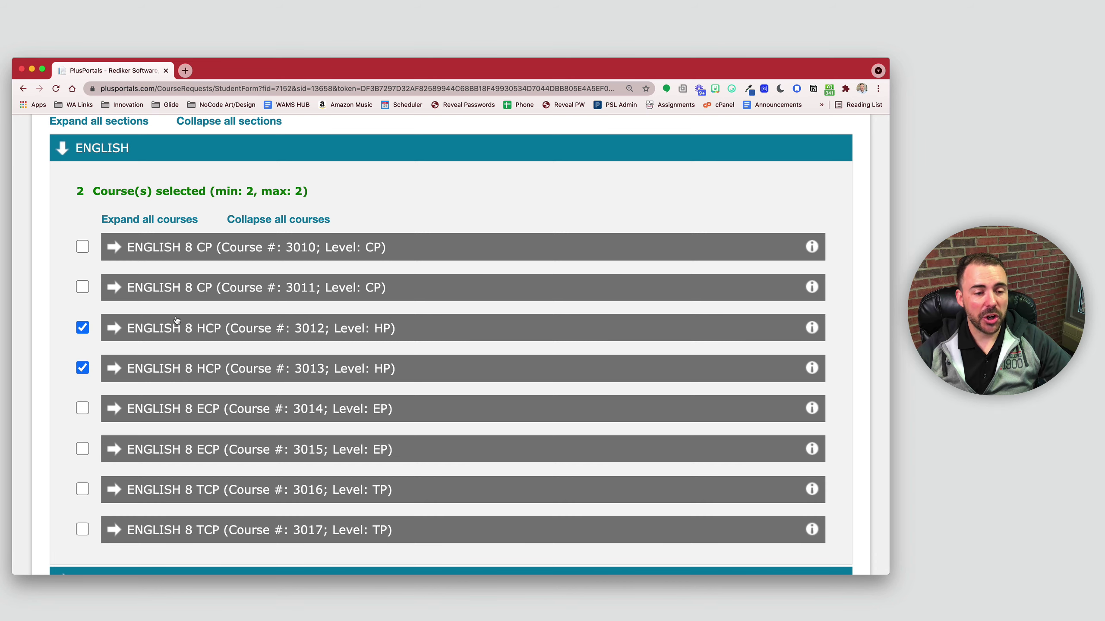
scroll(172, 339, up, 2)
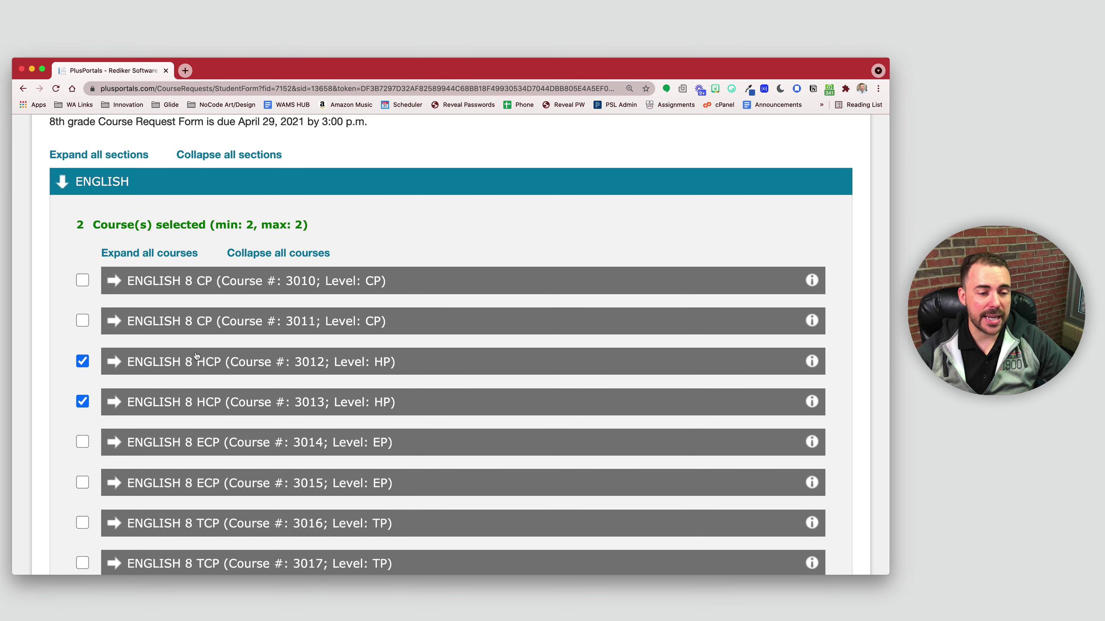
scroll(213, 489, down, 3)
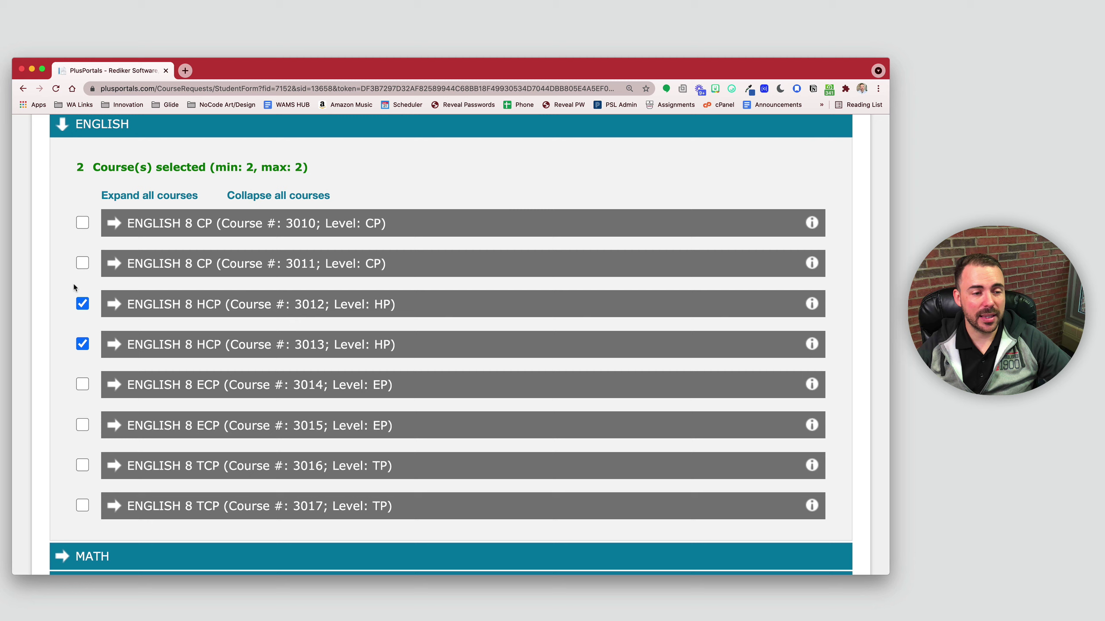
Briefly swap 3013 for ENGLISH 8 CP 3011, then restore 3013 and check the selection counter.
click(82, 344)
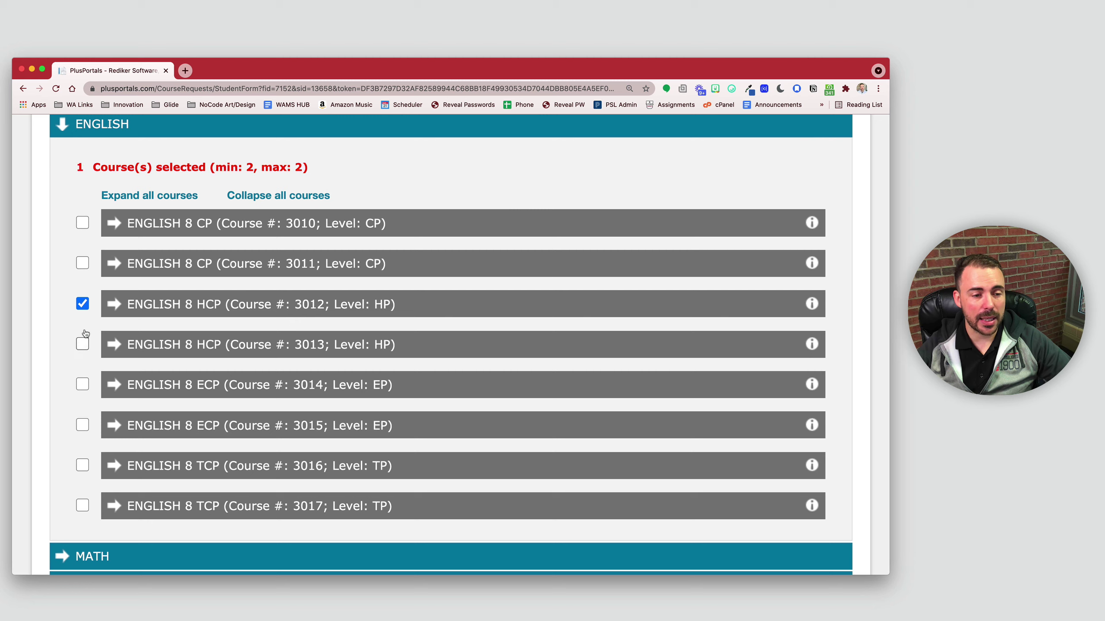
click(85, 263)
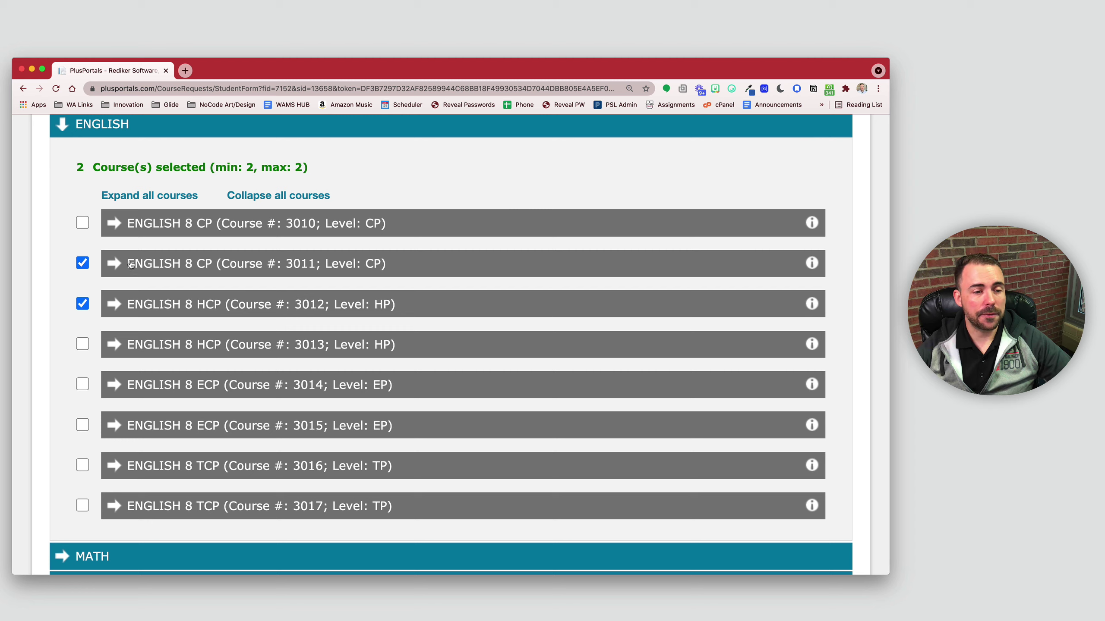
click(82, 264)
click(82, 344)
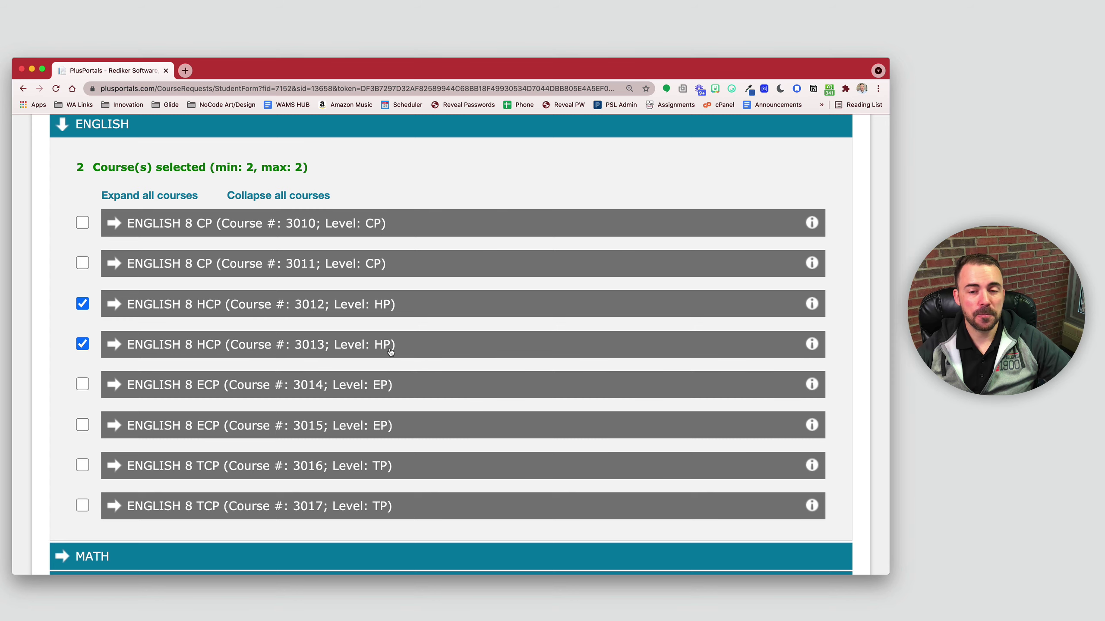
scroll(385, 349, up, 2)
drag(74, 201, 308, 201)
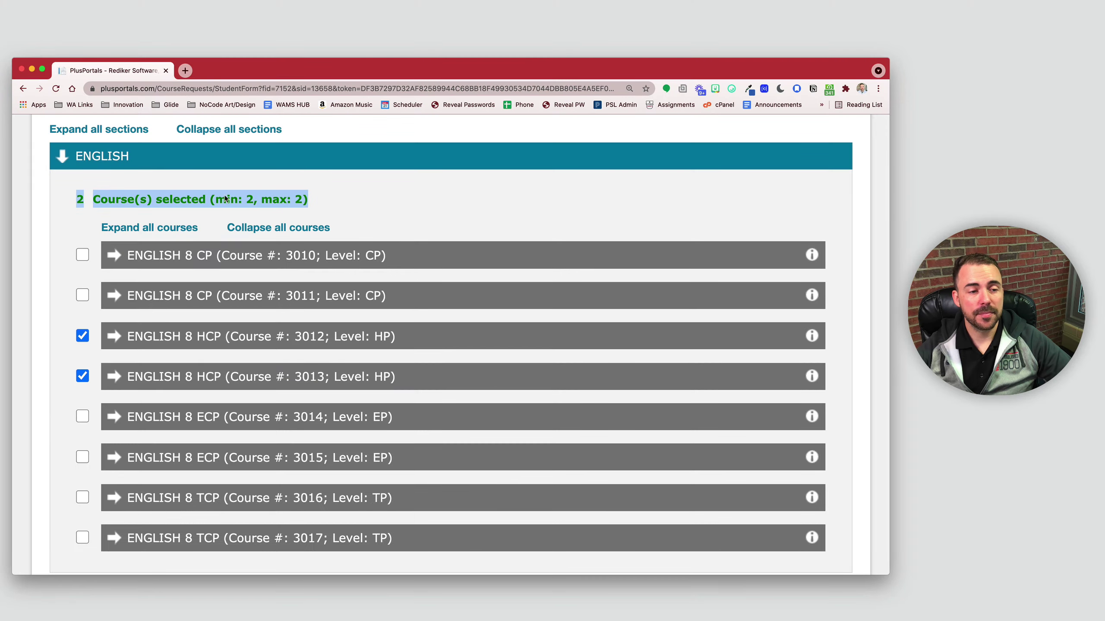
scroll(69, 223, up, 3)
Request ALGEBRA 8 CP 3110 and 3111, and PHYSICAL SCIENCE 8 CP 3310 and 3311.
click(69, 223)
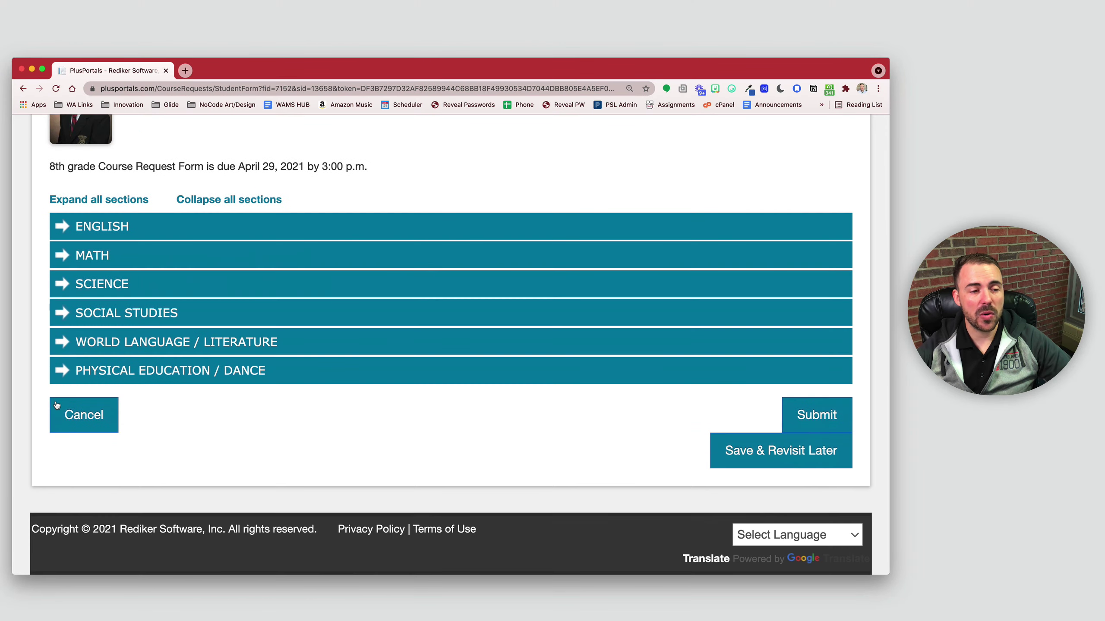
click(58, 260)
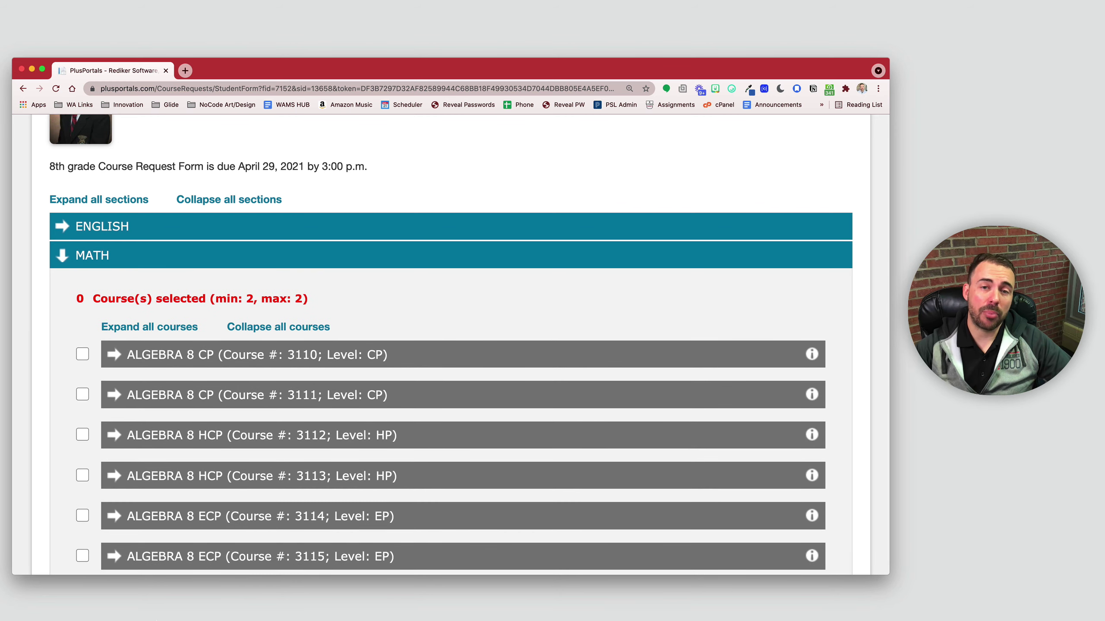
click(83, 355)
click(83, 395)
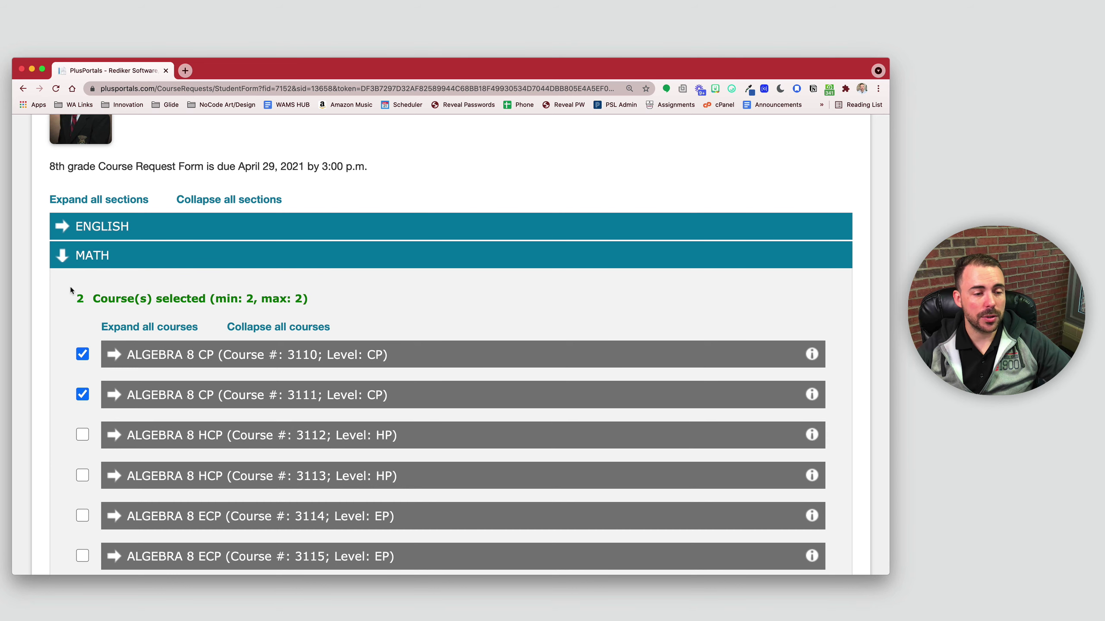
click(61, 264)
click(62, 284)
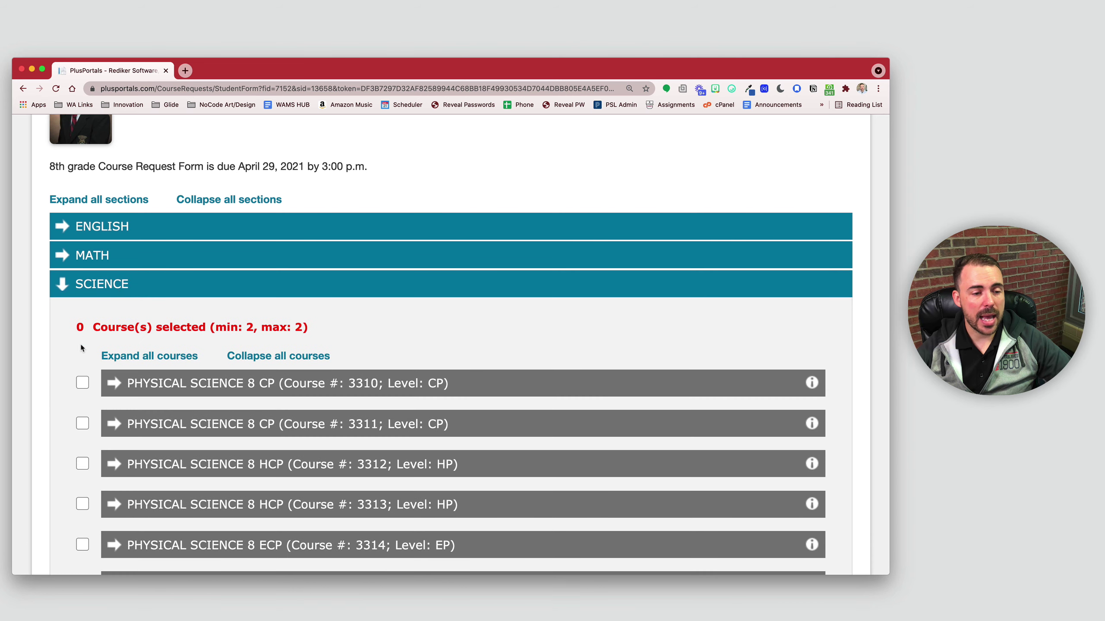
click(82, 424)
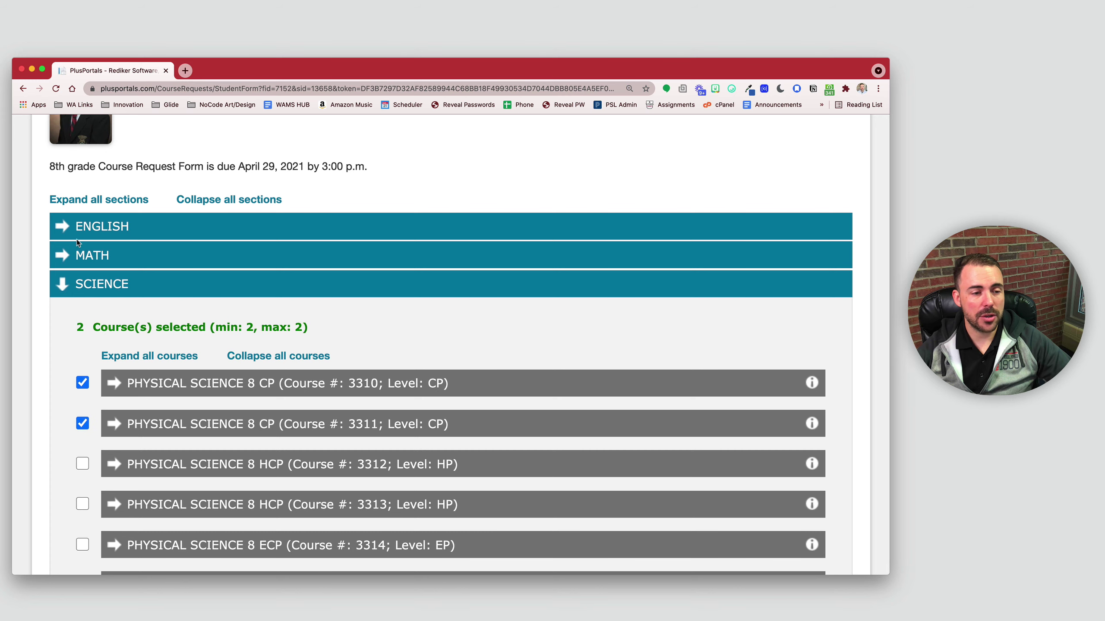
click(70, 283)
Request LITERATURE 8 HCP 3030 and 3031, and U.S. HISTORY 8 CP 3210 and 3211.
click(62, 342)
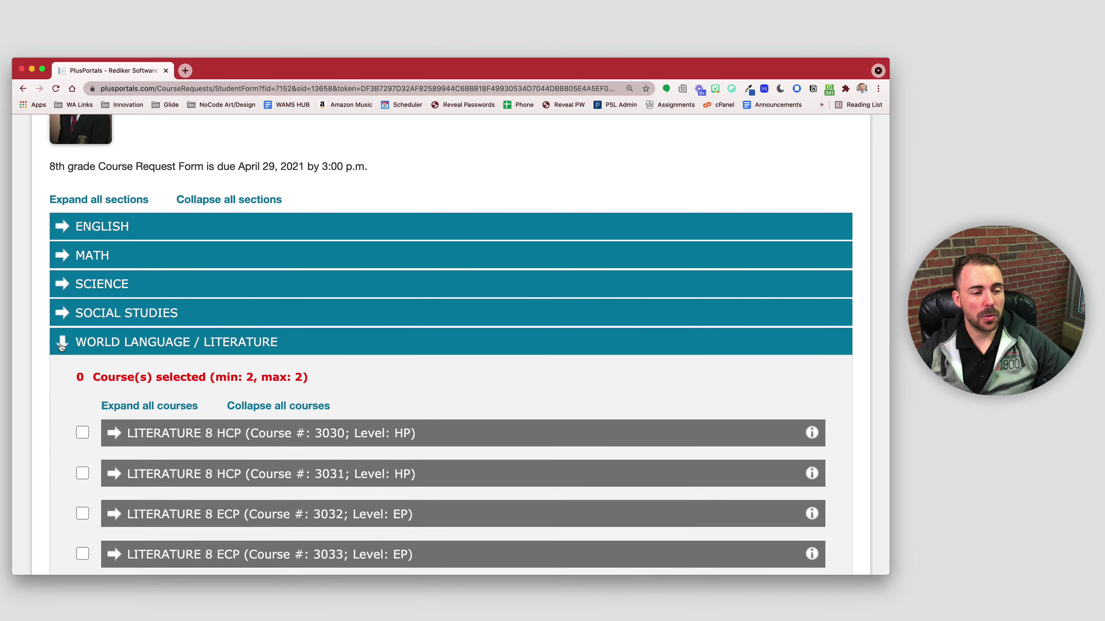
click(82, 441)
click(82, 481)
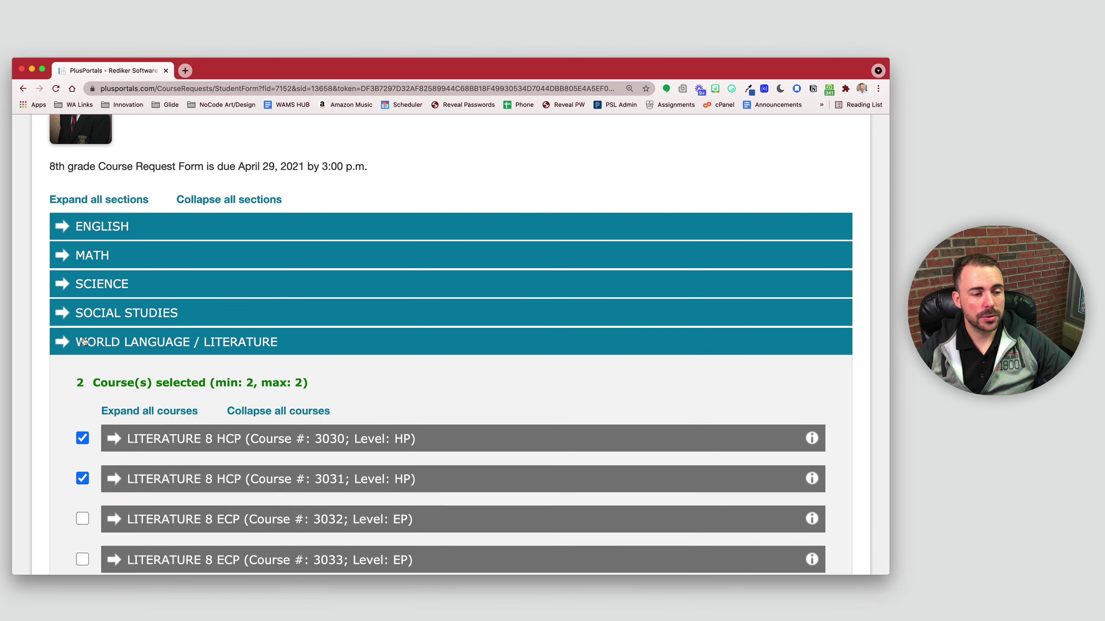
click(85, 343)
click(87, 312)
click(82, 411)
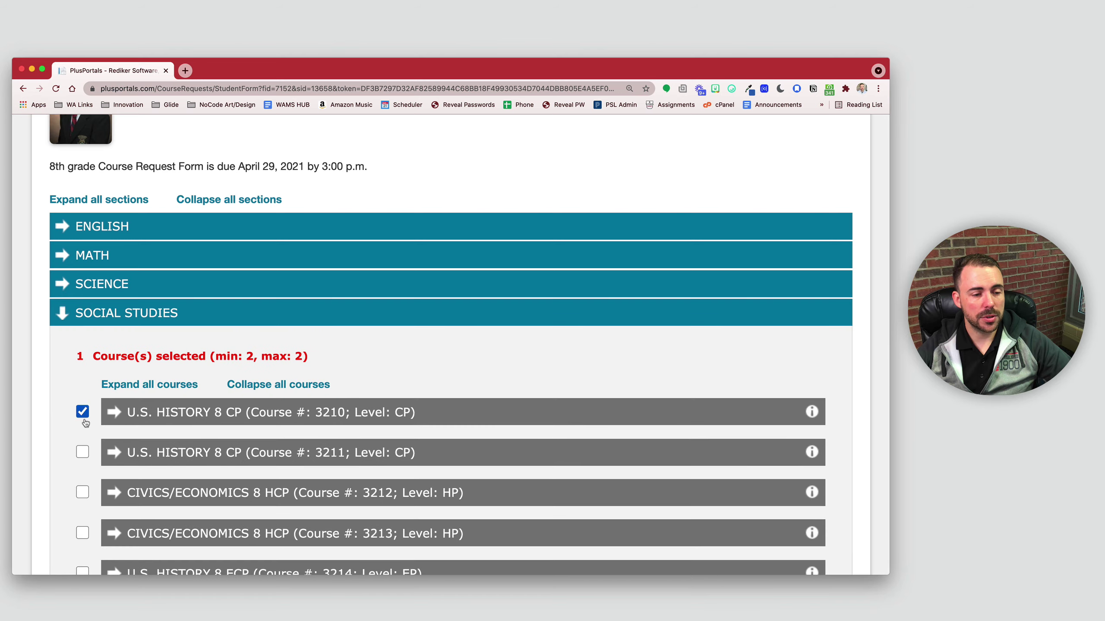
click(82, 451)
click(89, 315)
In Physical Education / Dance, request BOYS PHYS COND FOR LIFE 3817 and 3818.
click(90, 368)
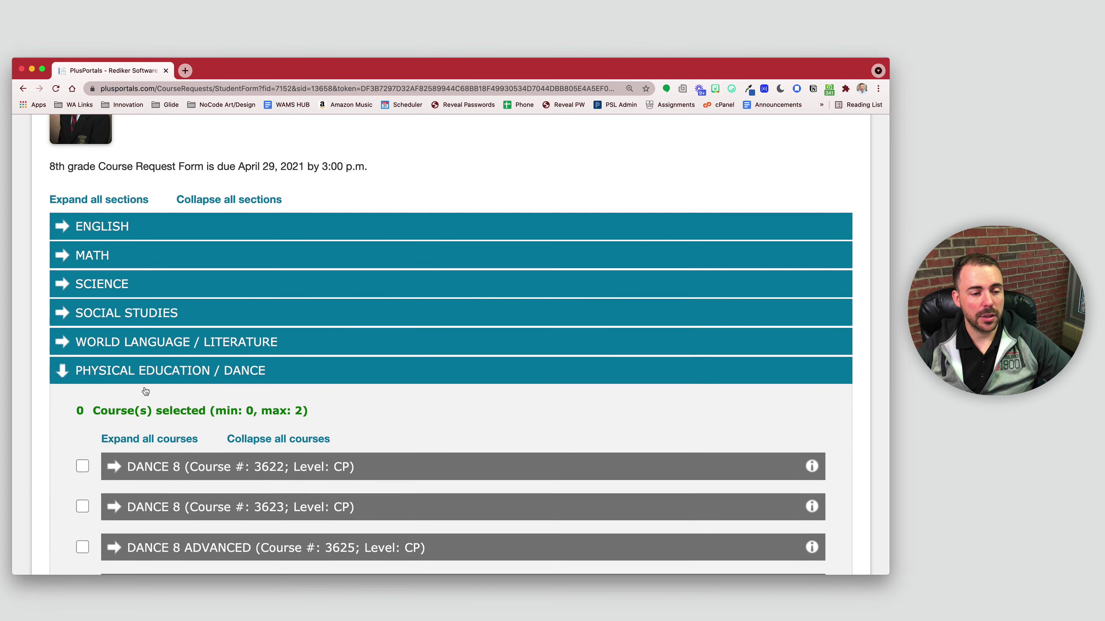
scroll(91, 392, down, 4)
scroll(91, 392, down, 6)
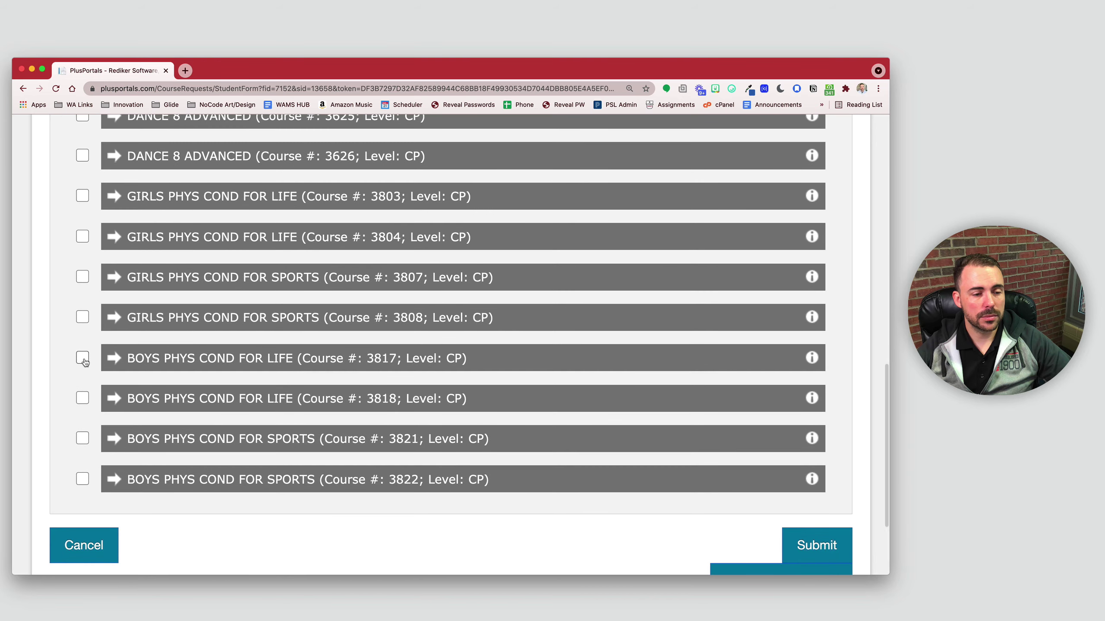
click(82, 357)
click(82, 399)
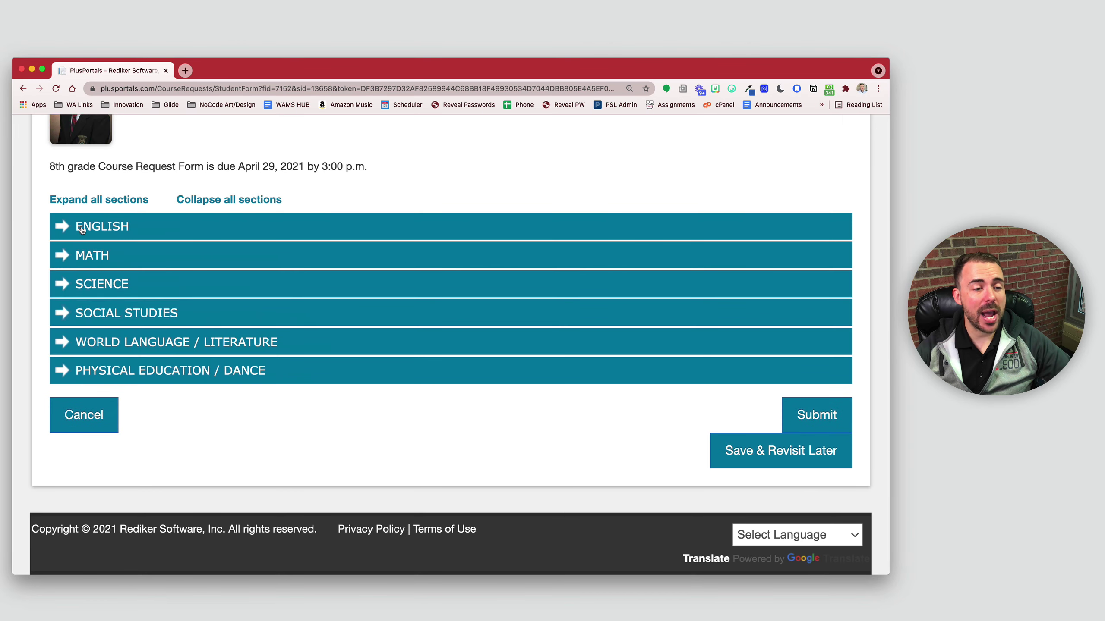
click(63, 225)
scroll(128, 422, down, 2)
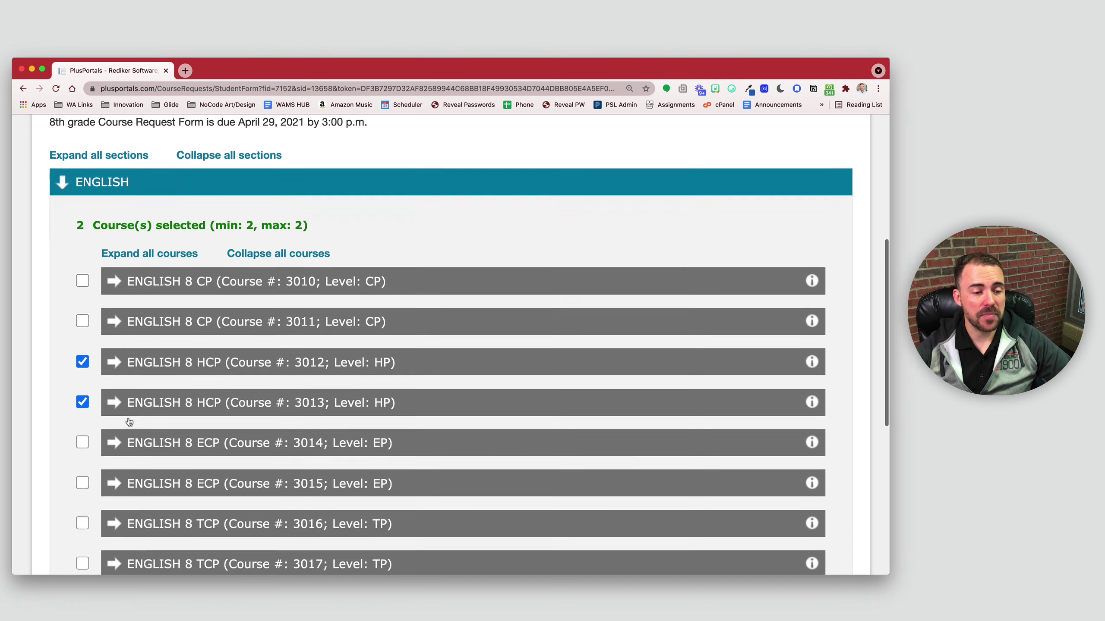
drag(52, 231, 335, 217)
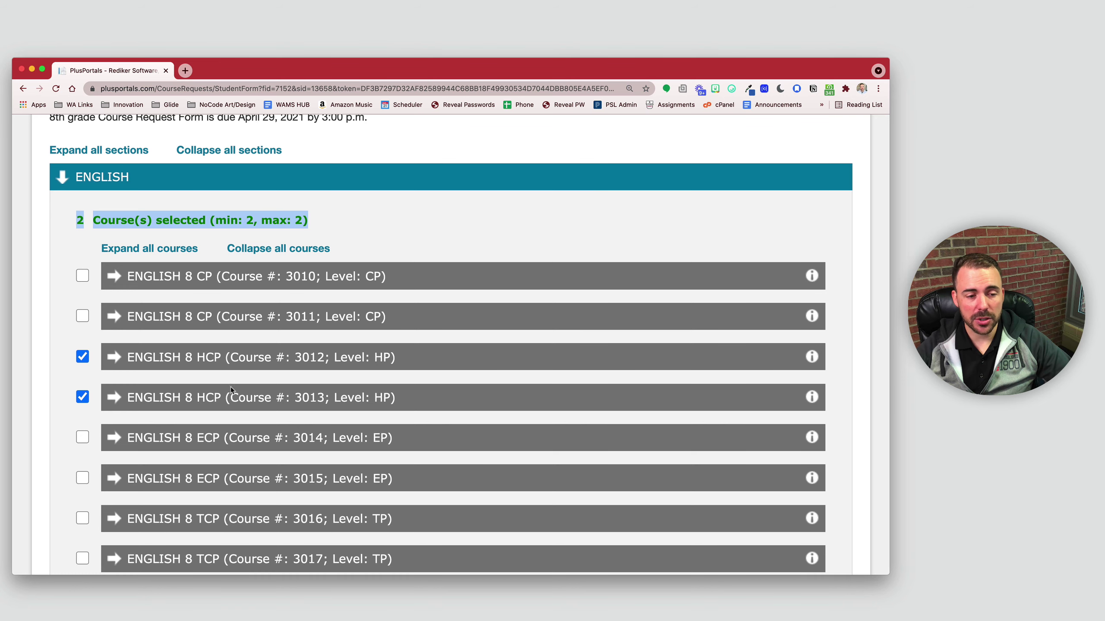
click(122, 177)
click(103, 251)
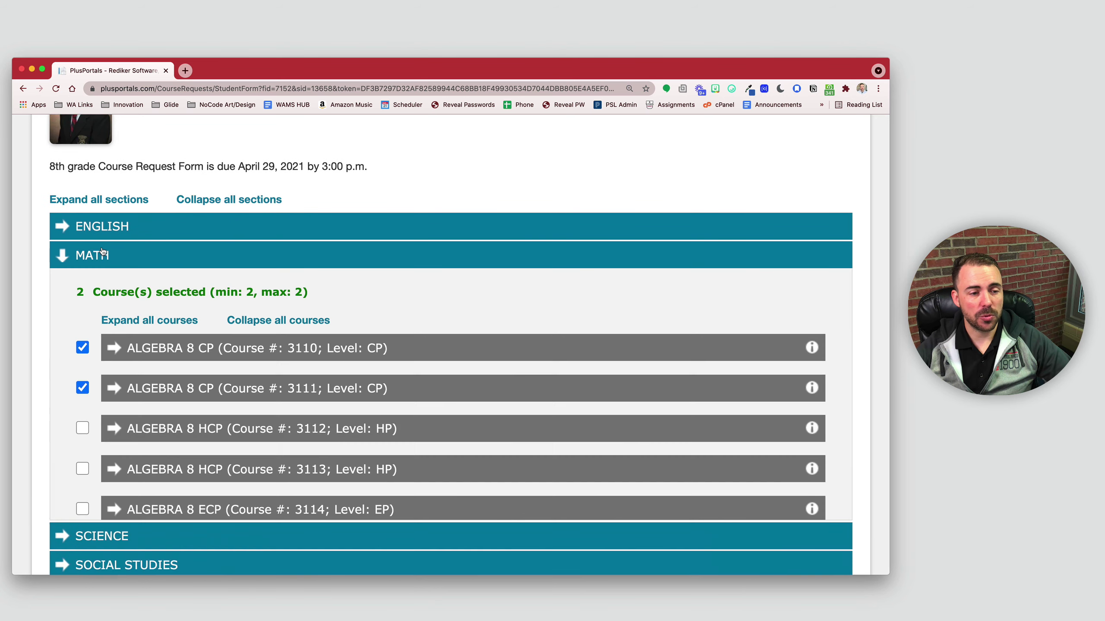
click(116, 261)
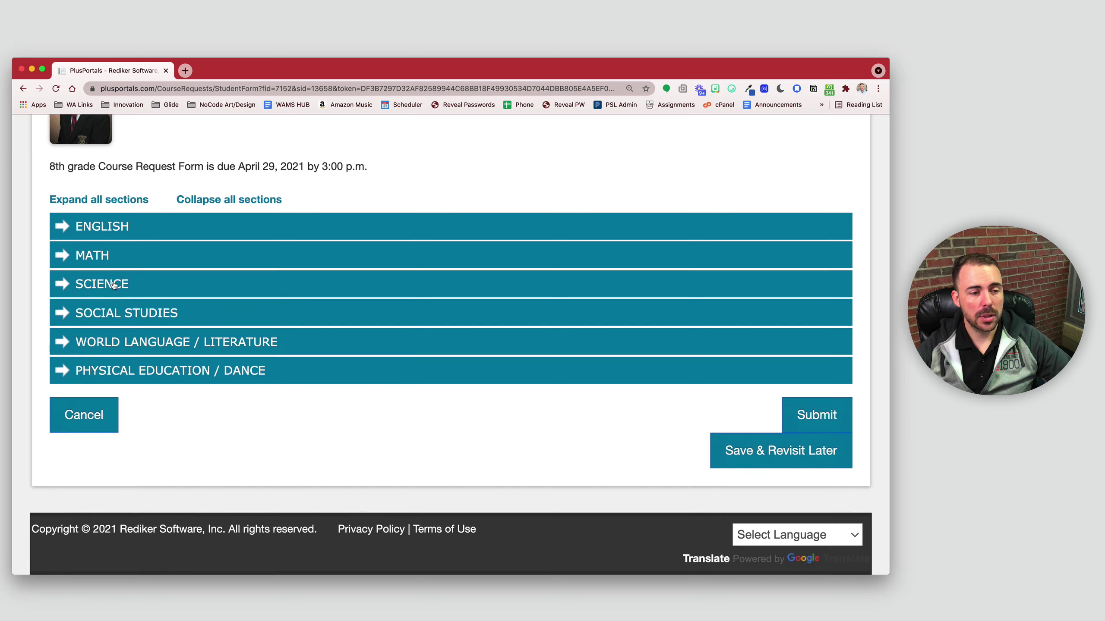
click(114, 283)
click(114, 283)
click(112, 314)
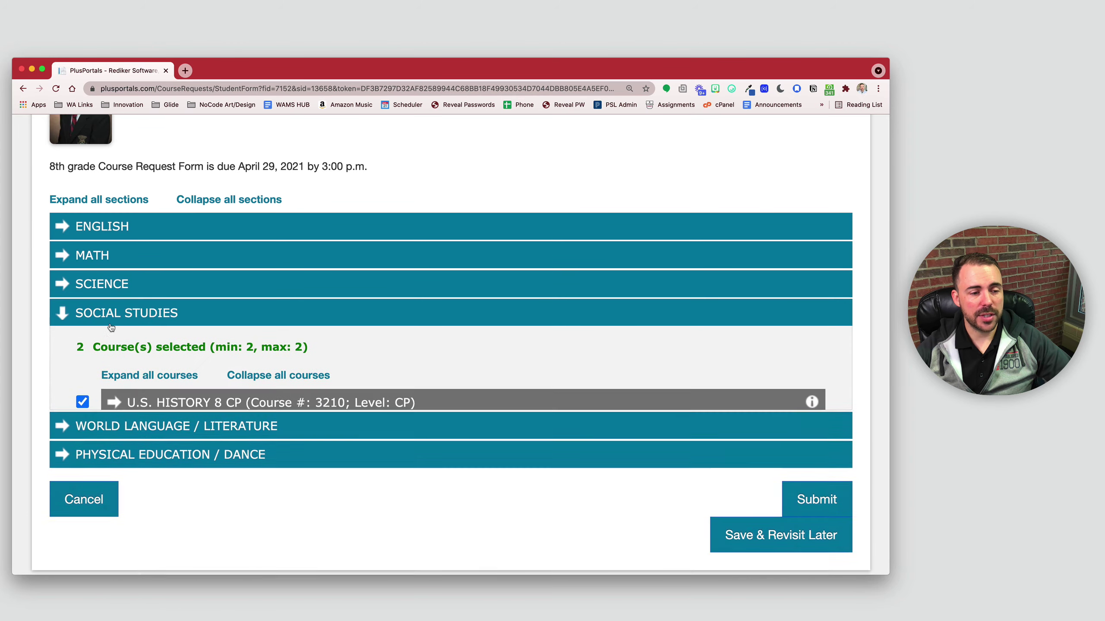
click(114, 247)
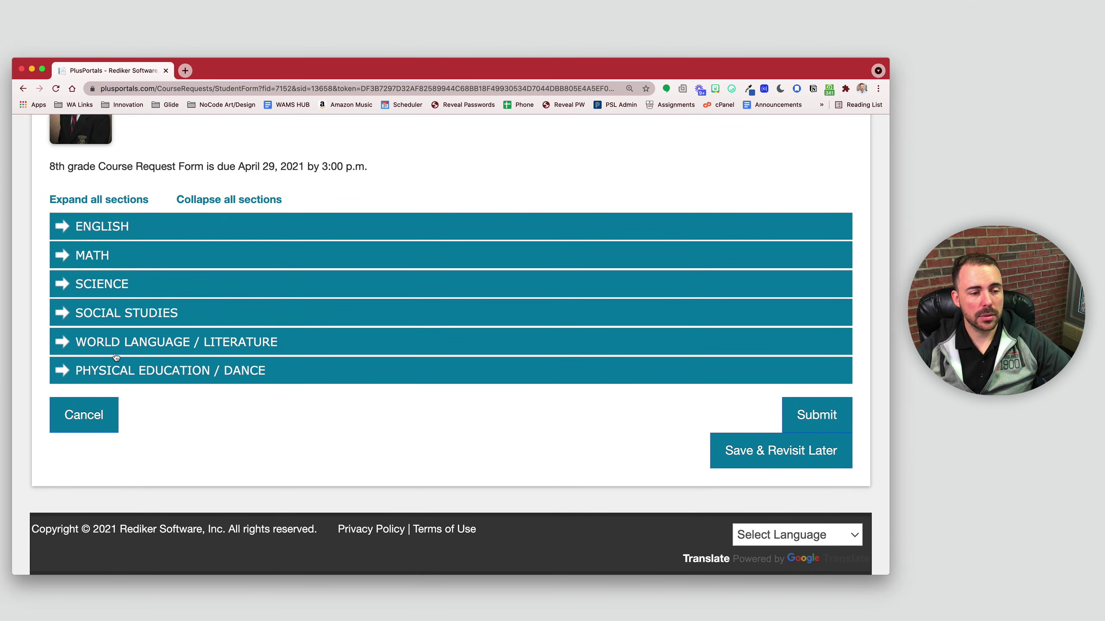
click(116, 355)
click(164, 353)
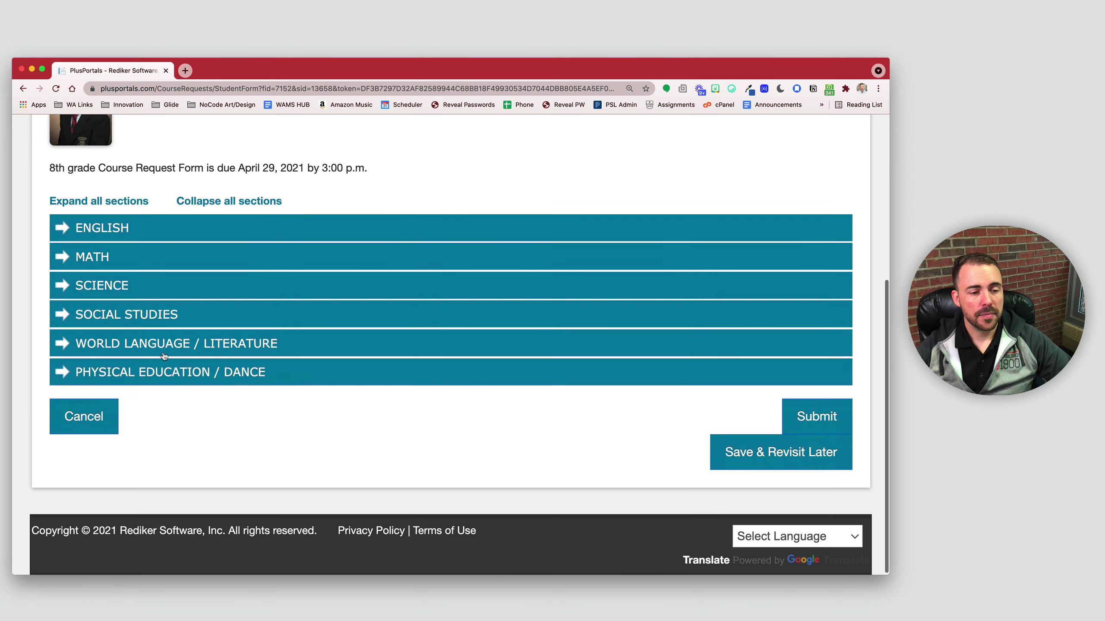
click(158, 373)
scroll(139, 312, down, 10)
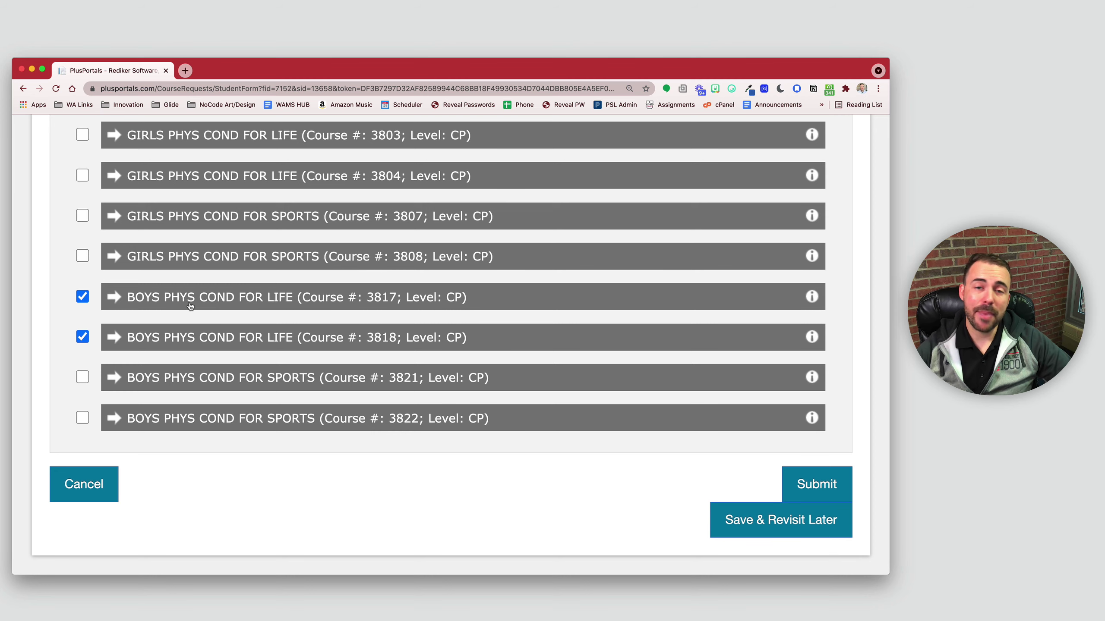
click(829, 481)
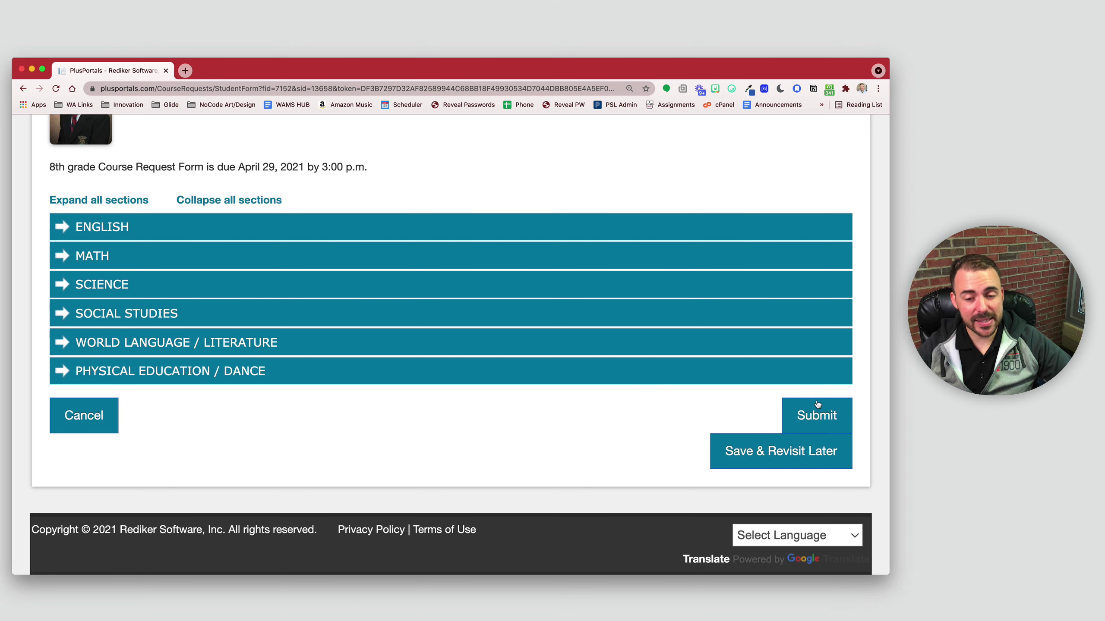
Submit the course request form and check the 08th Grade entry's status in the forms list.
click(66, 421)
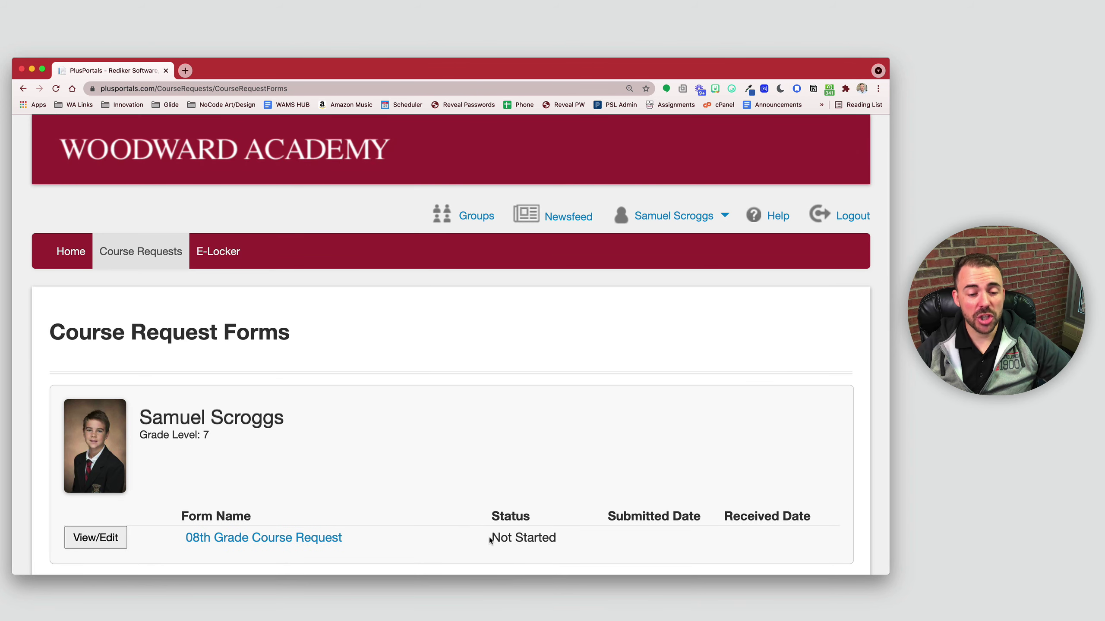
drag(491, 537, 573, 537)
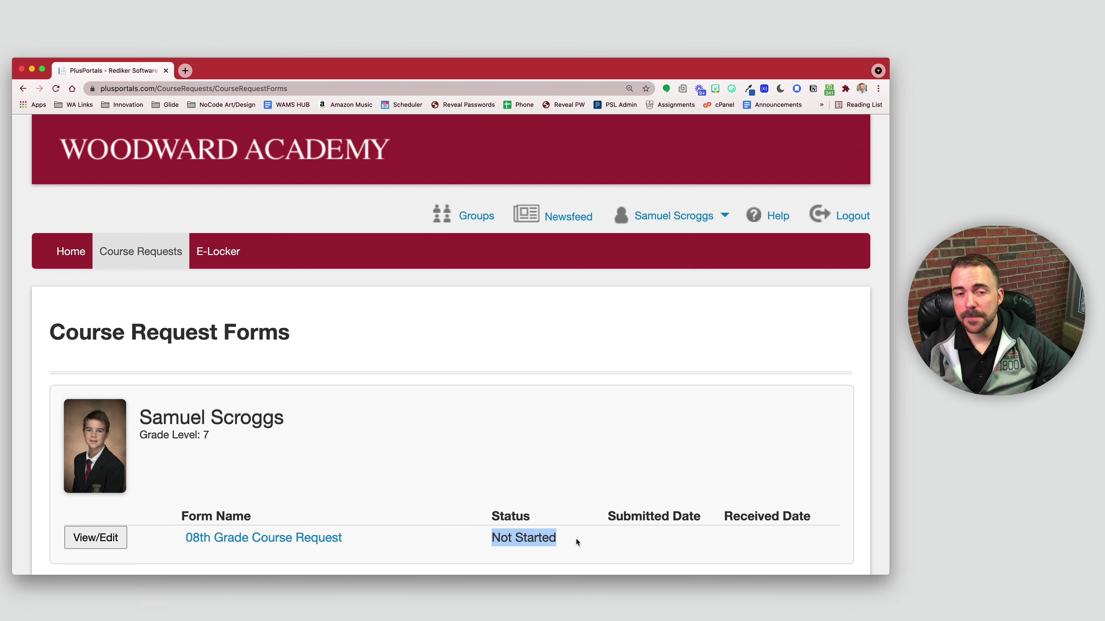